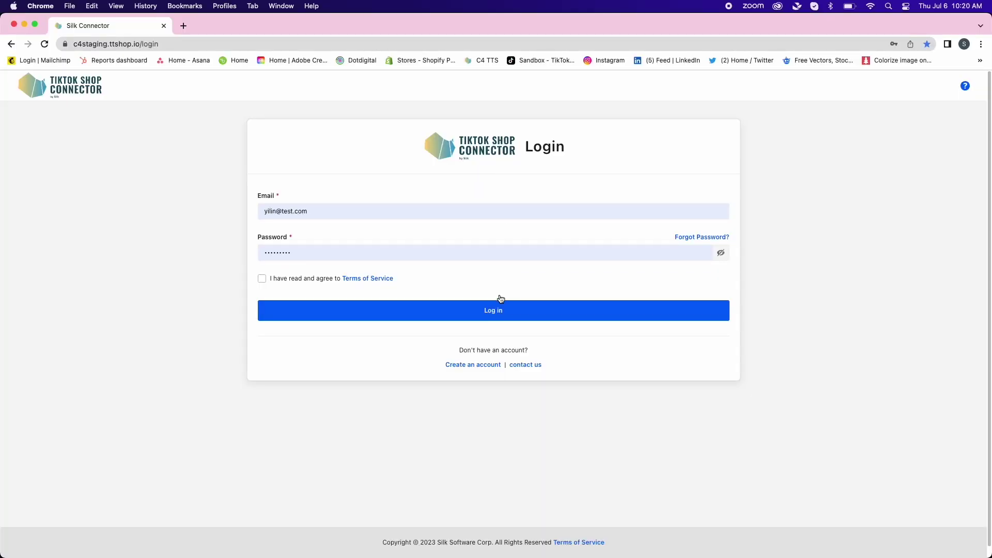
- Accept the terms, log in, and review the dashboard's 2,261 products, 2,181 orders and recent tasks
{"action": "left_click", "coordinate": [275, 282]}
{"action": "left_click", "coordinate": [306, 310]}
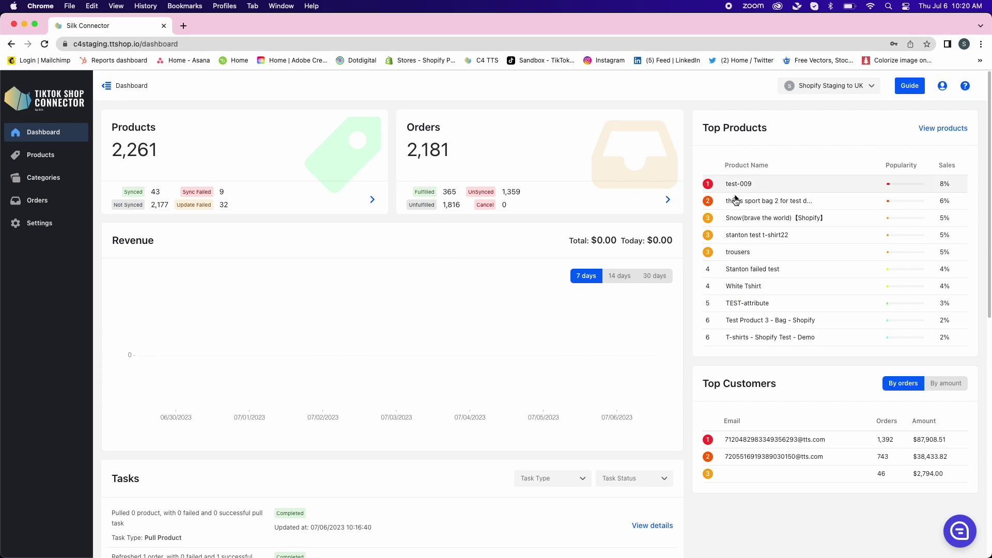
{"action": "scroll", "coordinate": [711, 411], "scroll_direction": "down", "scroll_amount": 4}
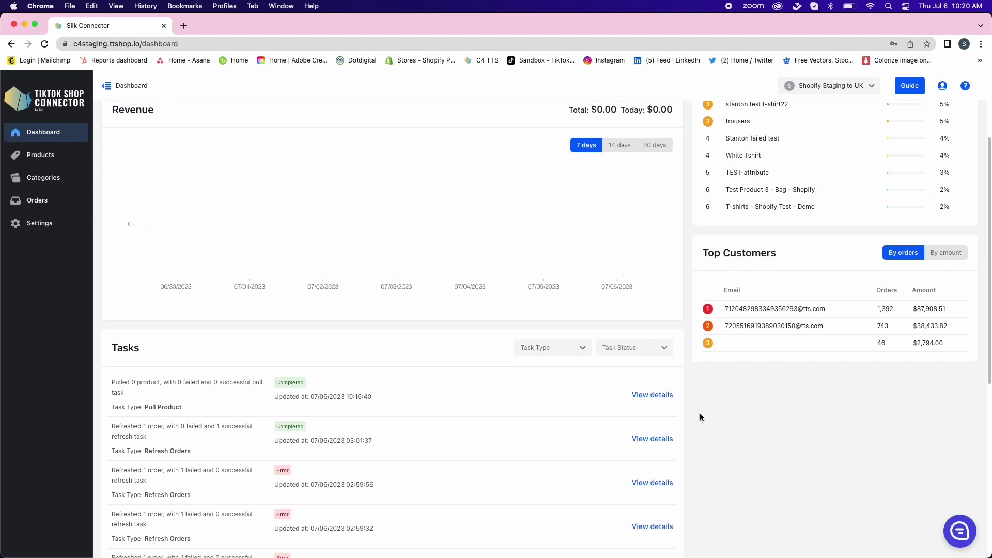
{"action": "scroll", "coordinate": [699, 417], "scroll_direction": "down", "scroll_amount": 2}
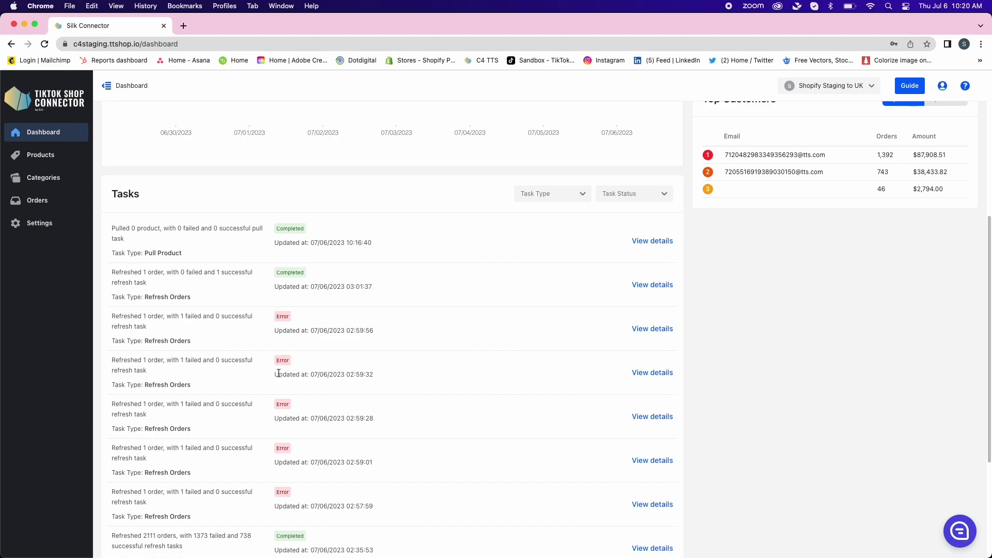
{"action": "scroll", "coordinate": [279, 392], "scroll_direction": "down", "scroll_amount": 2}
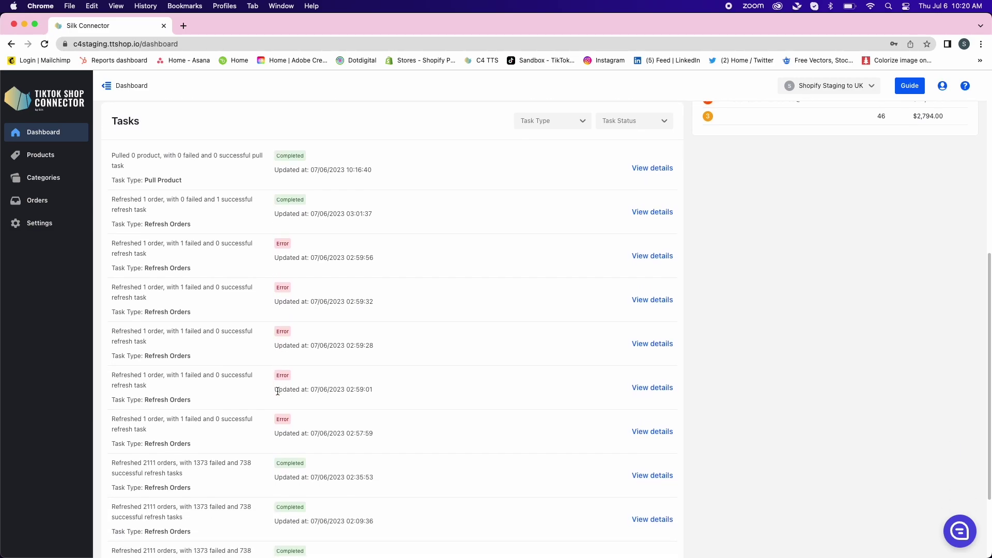
{"action": "scroll", "coordinate": [277, 394], "scroll_direction": "up", "scroll_amount": 3}
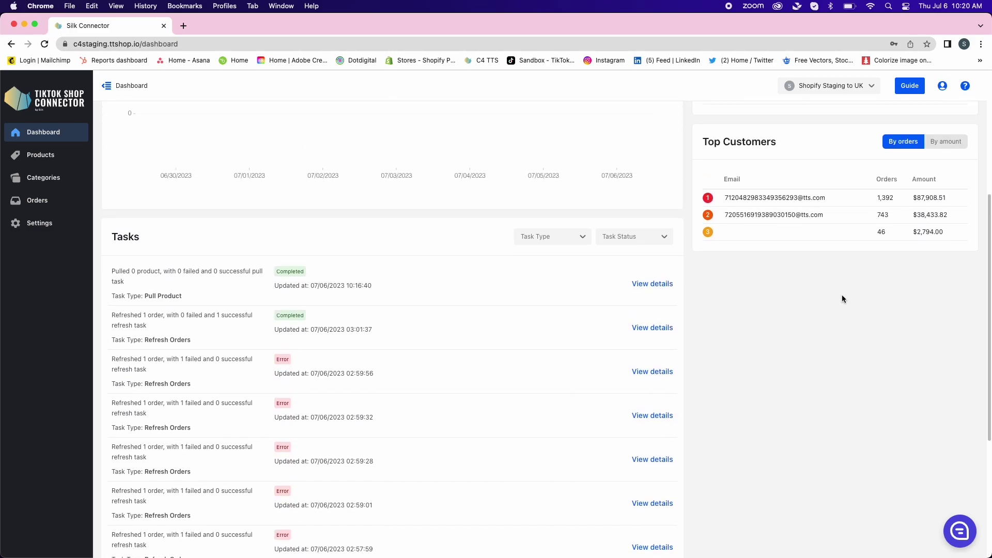
{"action": "scroll", "coordinate": [842, 299], "scroll_direction": "up", "scroll_amount": 5}
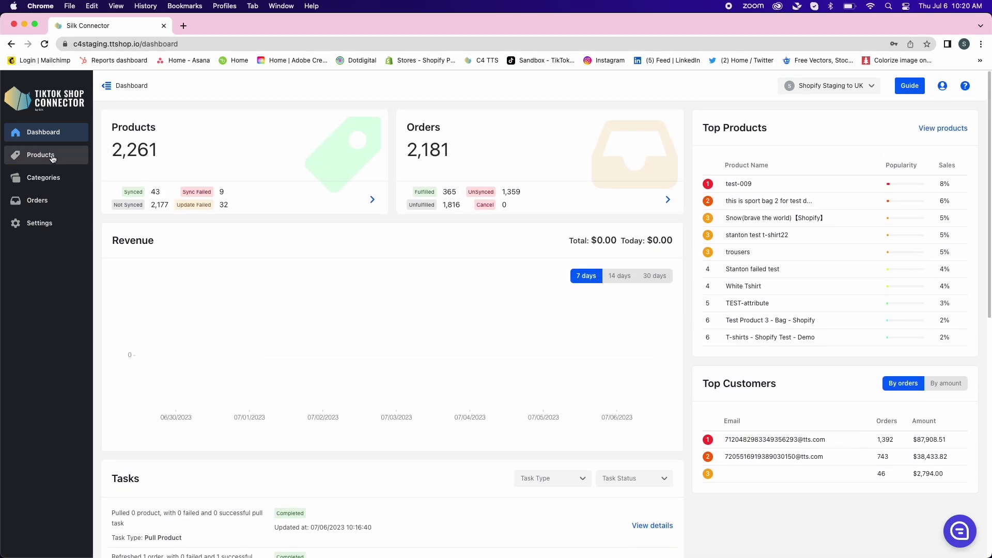
- Check the connection settings and the Shopify-to-TTS category mappings, then go to the Products list
{"action": "left_click", "coordinate": [59, 222]}
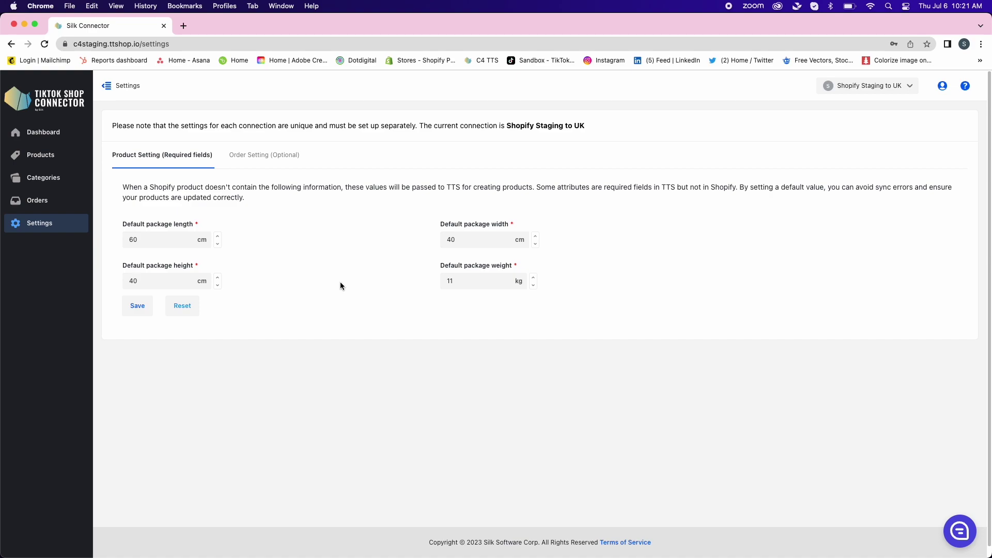
{"action": "left_click", "coordinate": [45, 176]}
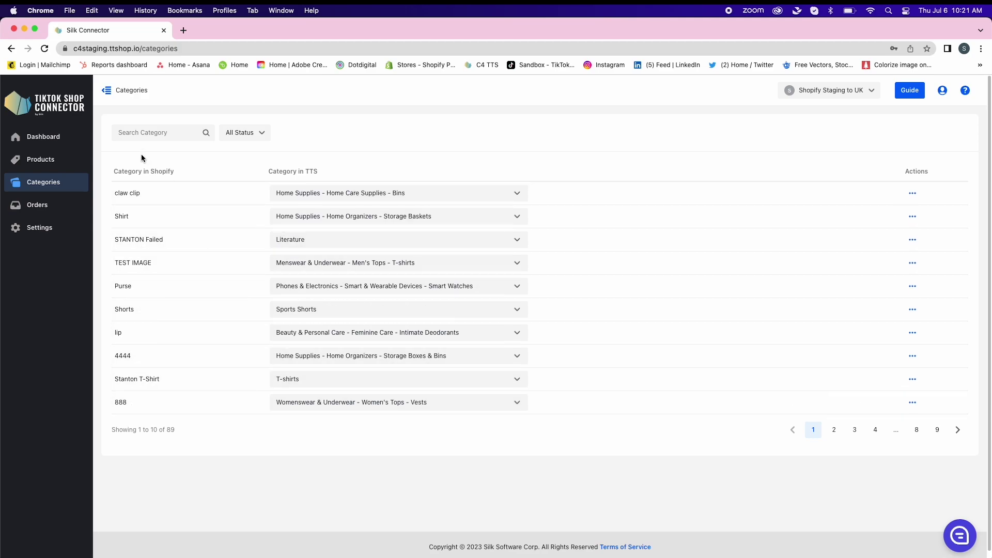
{"action": "left_click", "coordinate": [55, 159]}
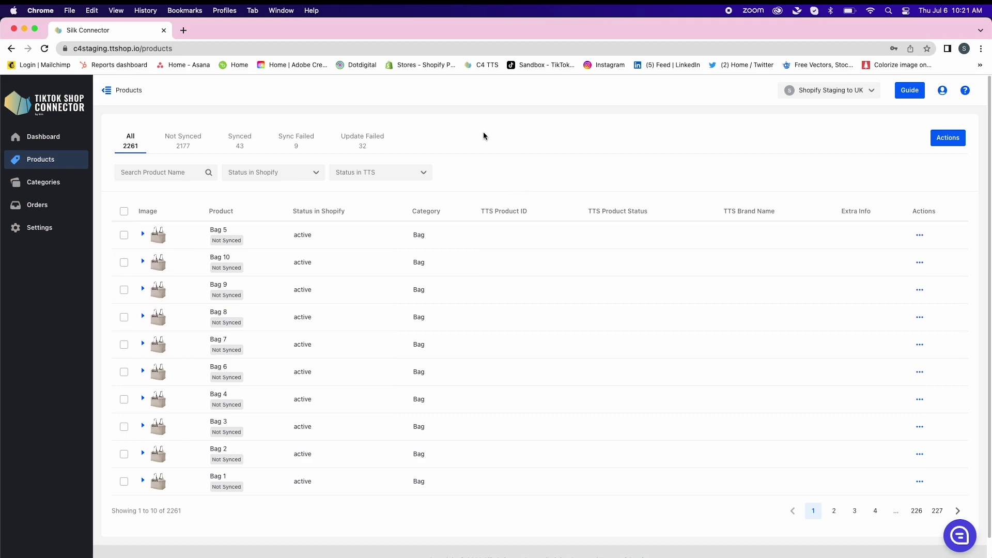
- Run Actions > Pull Products for the date range 2019-07-01 to 2023-08-01 and confirm
{"action": "left_click", "coordinate": [949, 143]}
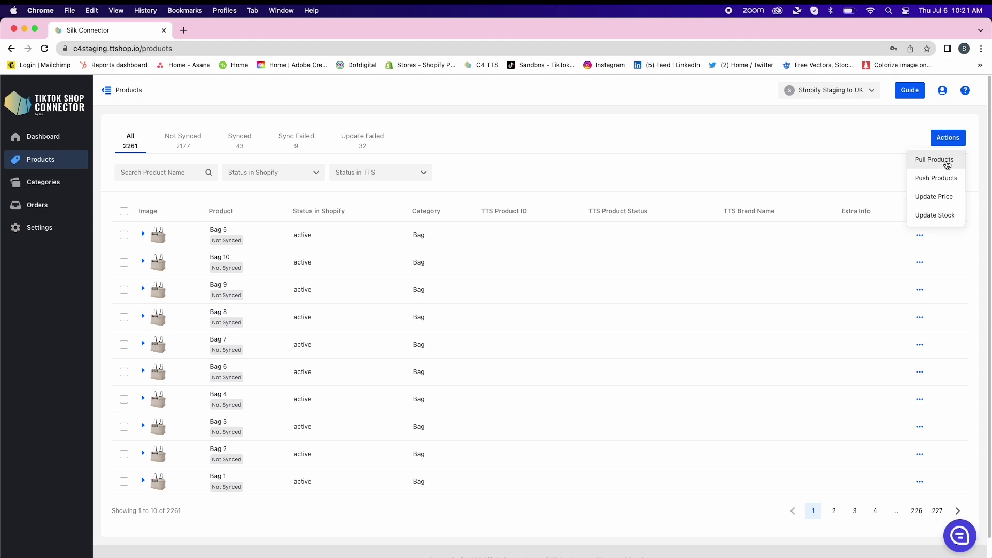
{"action": "left_click", "coordinate": [945, 161]}
{"action": "left_click", "coordinate": [416, 205]}
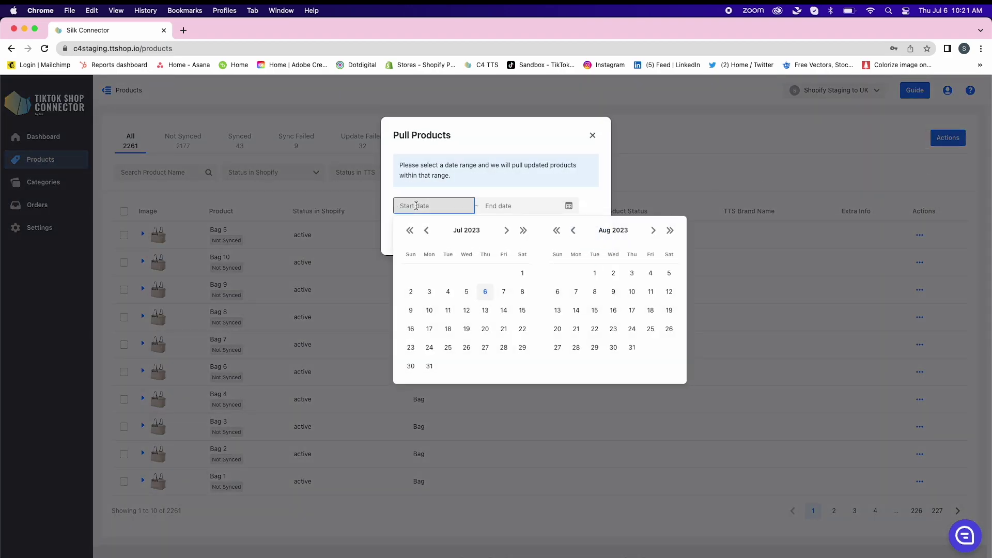
{"action": "left_click", "coordinate": [410, 231]}
{"action": "left_click", "coordinate": [410, 232]}
{"action": "left_click", "coordinate": [409, 231]}
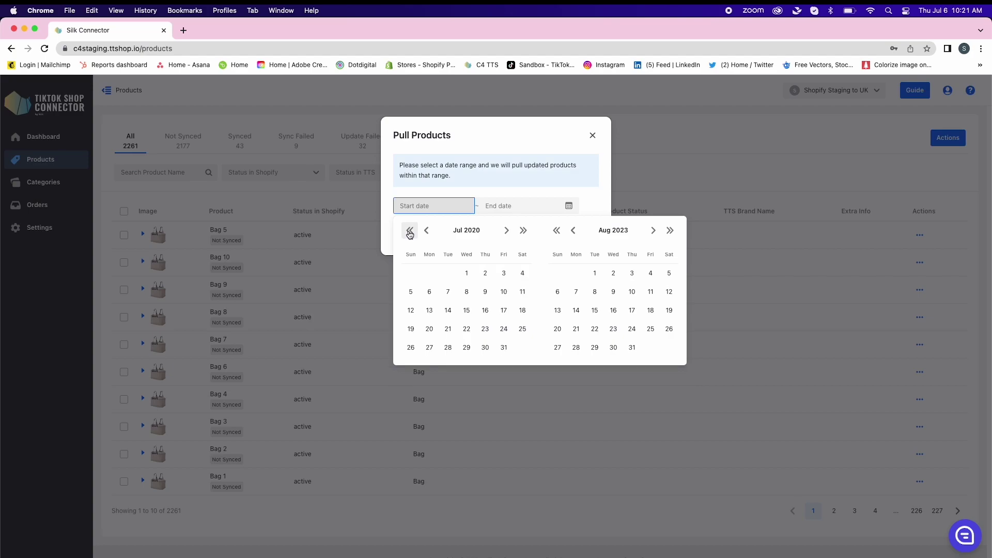
{"action": "left_click", "coordinate": [410, 232]}
{"action": "left_click", "coordinate": [437, 277]}
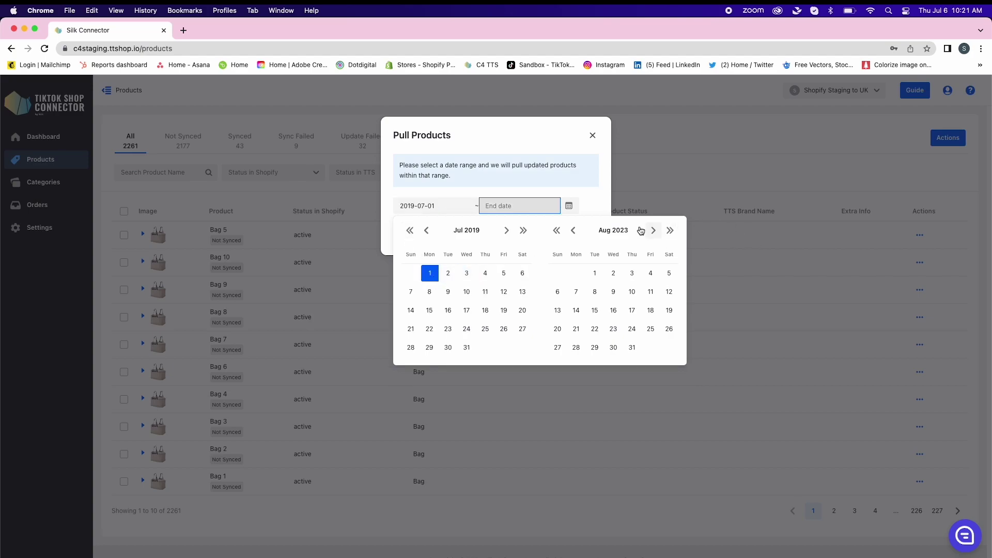
{"action": "left_click", "coordinate": [597, 274]}
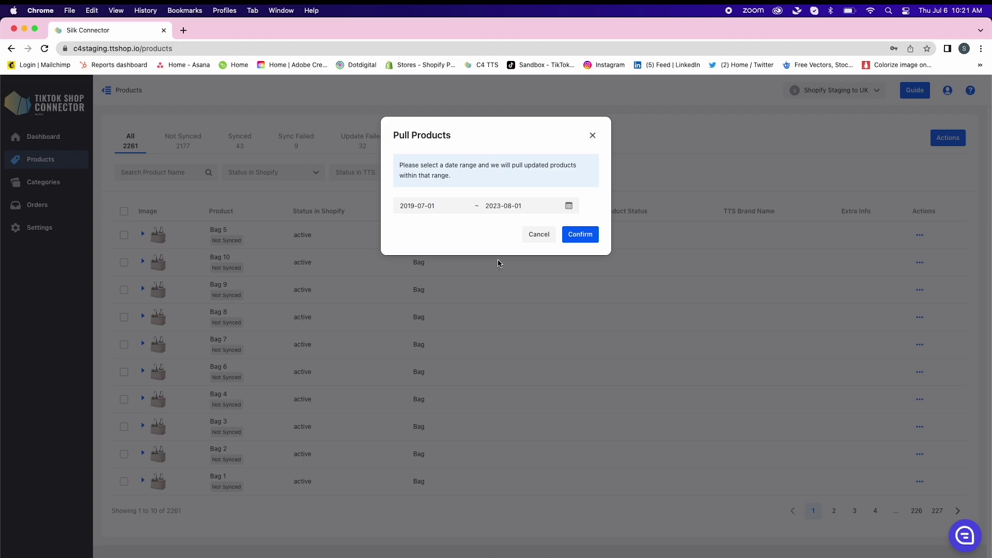
{"action": "left_click", "coordinate": [589, 239]}
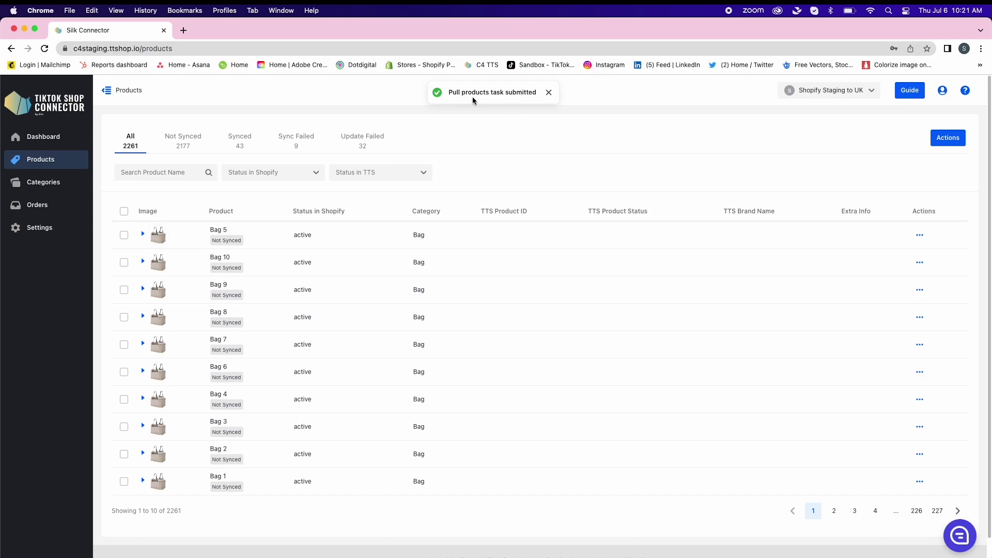
- Check the running Pull Product task under the dashboard's Tasks, then go back to Products
{"action": "left_click", "coordinate": [46, 136]}
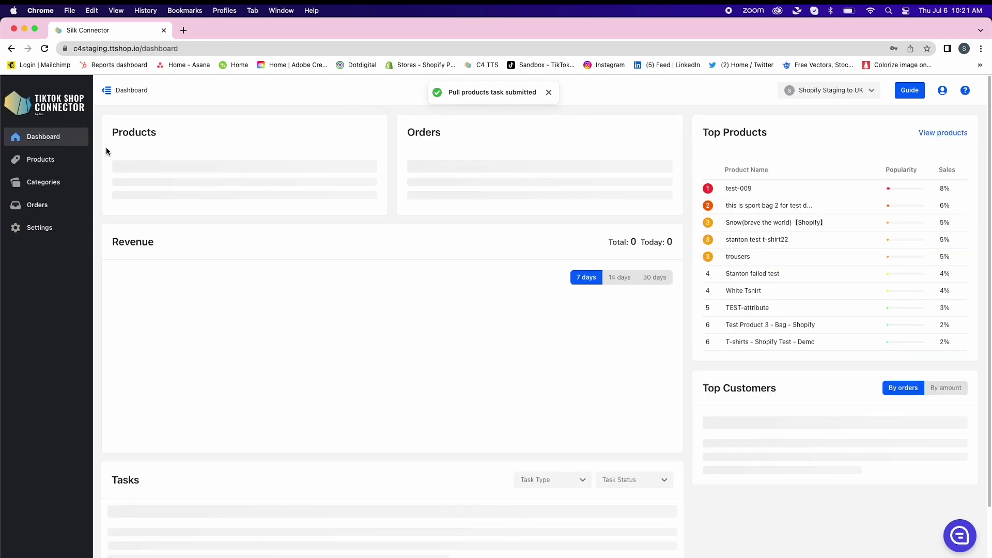
{"action": "scroll", "coordinate": [334, 396], "scroll_direction": "down", "scroll_amount": 5}
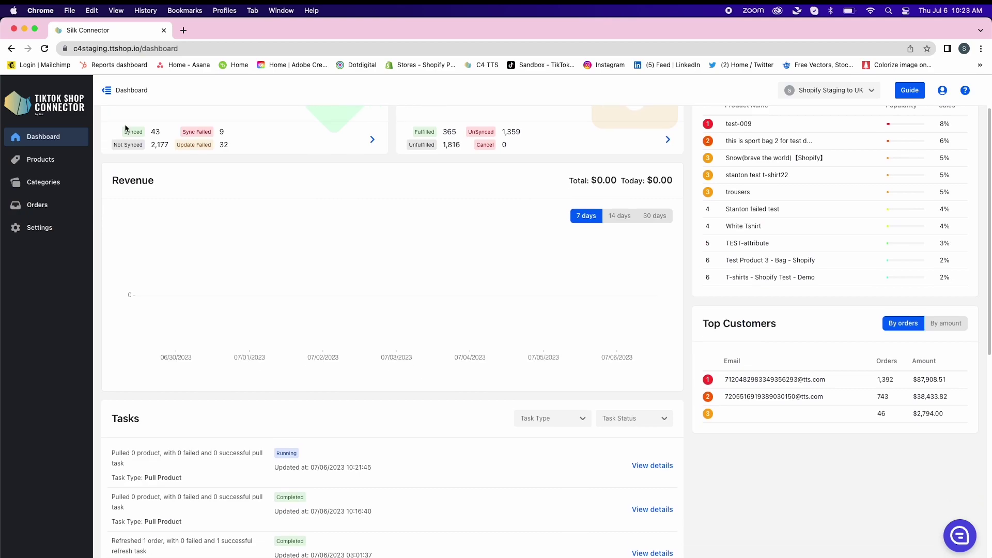
{"action": "scroll", "coordinate": [59, 166], "scroll_direction": "up", "scroll_amount": 5}
{"action": "left_click", "coordinate": [60, 165]}
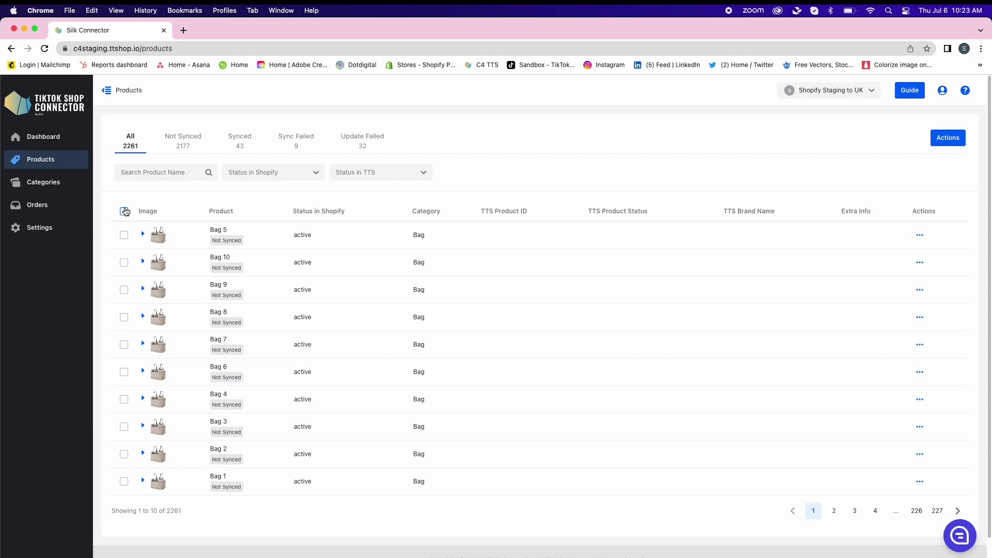
- Select all ten Bag products on the page and run Actions > Push Products
{"action": "left_click", "coordinate": [124, 211]}
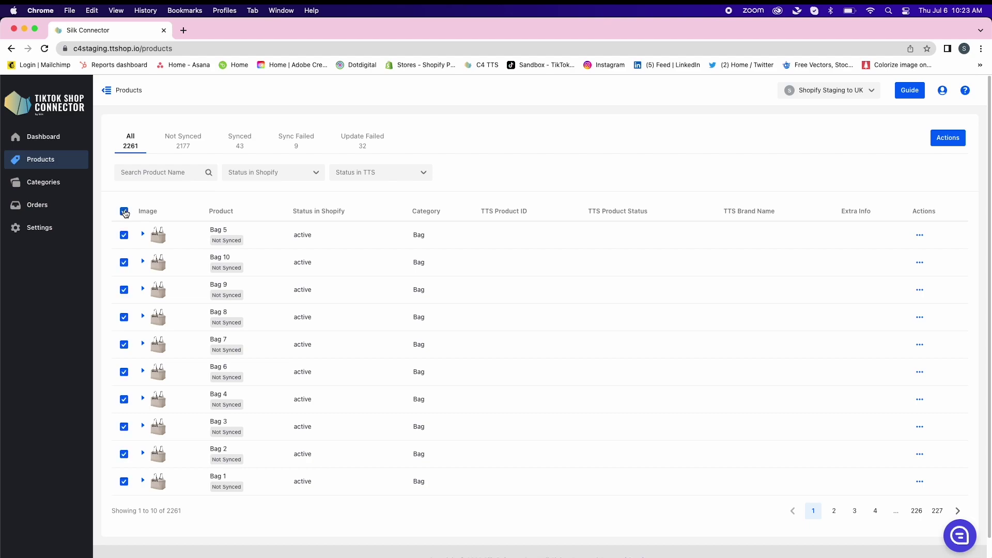
{"action": "left_click", "coordinate": [955, 145]}
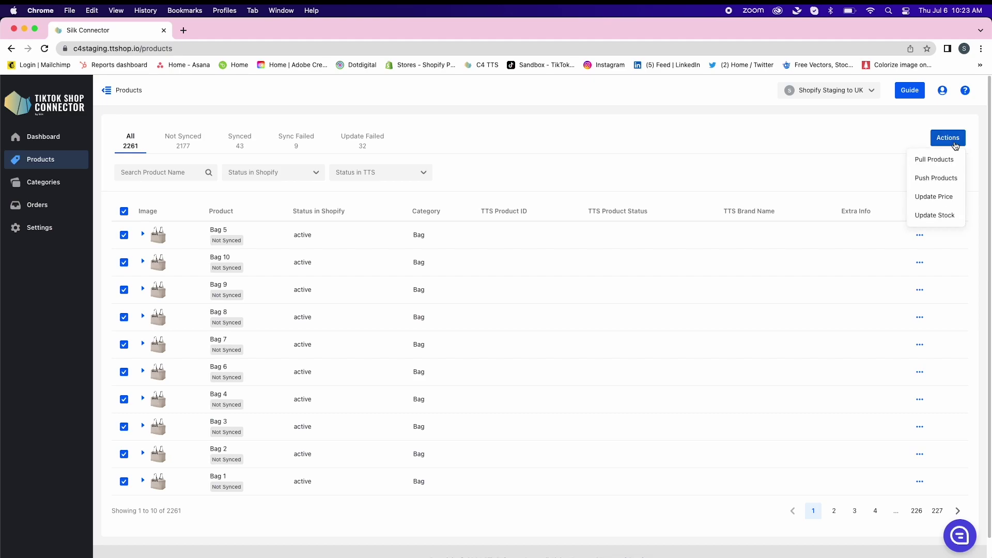
{"action": "left_click", "coordinate": [947, 182]}
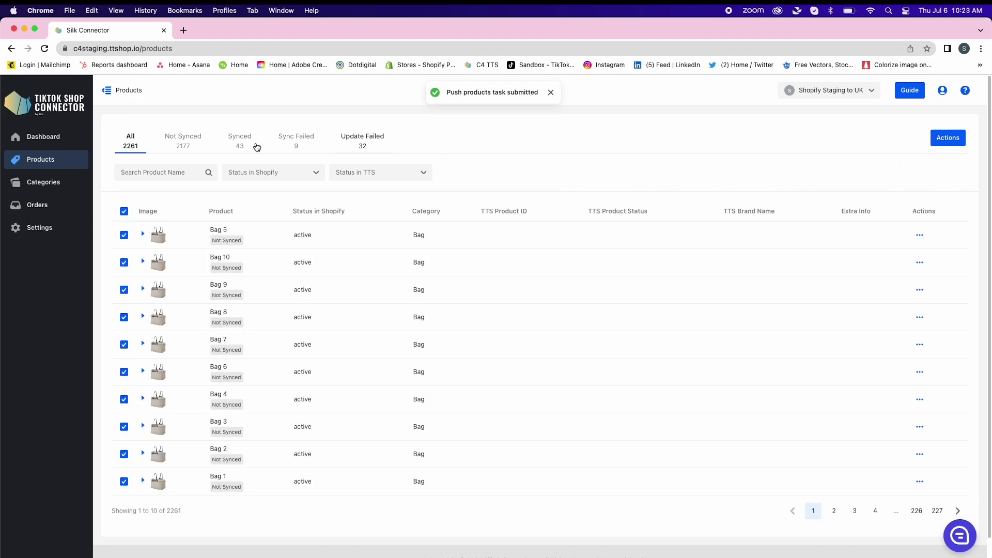
- Reload the dashboard, check the Push Product task shows 10 successes, then view Products
{"action": "left_click", "coordinate": [58, 139]}
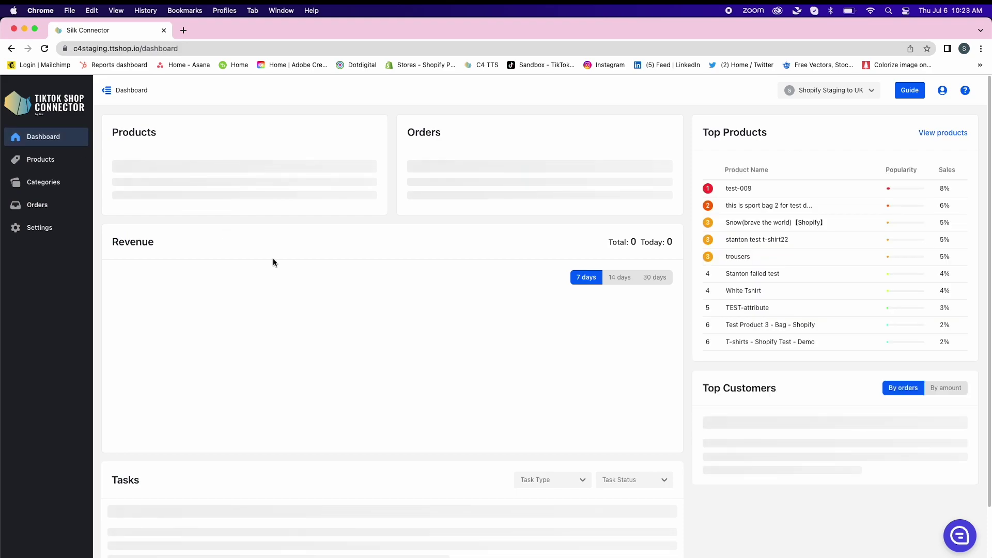
{"action": "scroll", "coordinate": [360, 313], "scroll_direction": "down", "scroll_amount": 2}
{"action": "scroll", "coordinate": [359, 313], "scroll_direction": "down", "scroll_amount": 3}
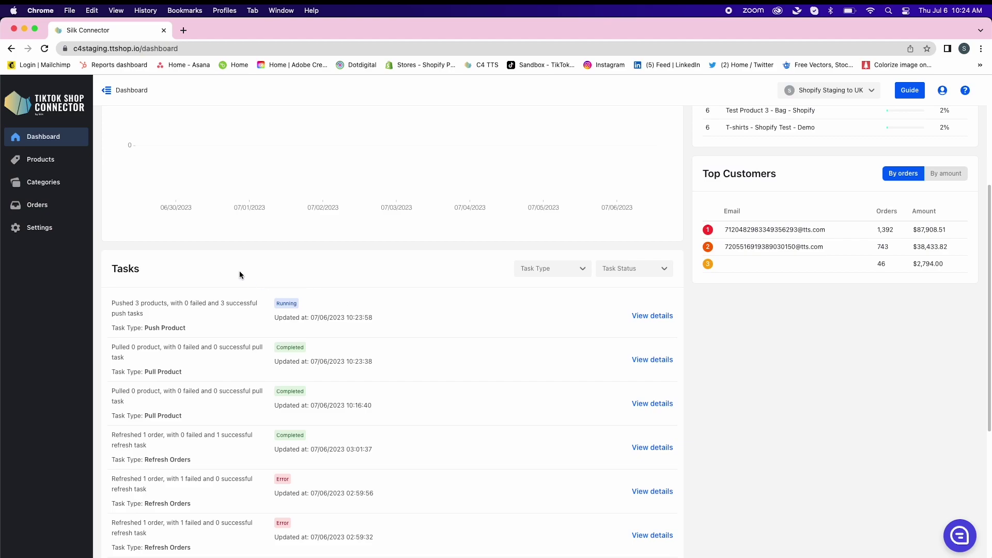
{"action": "left_click", "coordinate": [44, 49]}
{"action": "scroll", "coordinate": [243, 303], "scroll_direction": "down", "scroll_amount": 1}
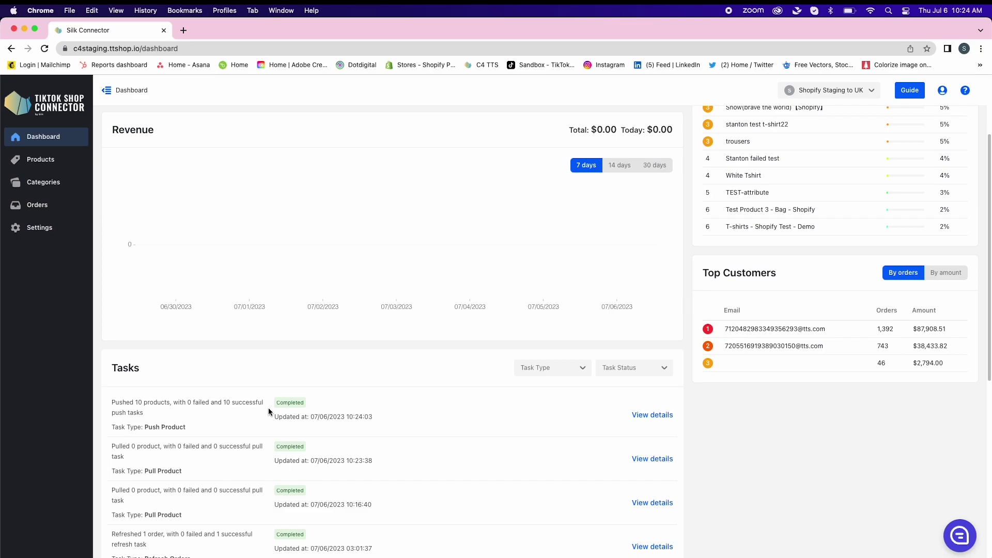
{"action": "left_click", "coordinate": [670, 416]}
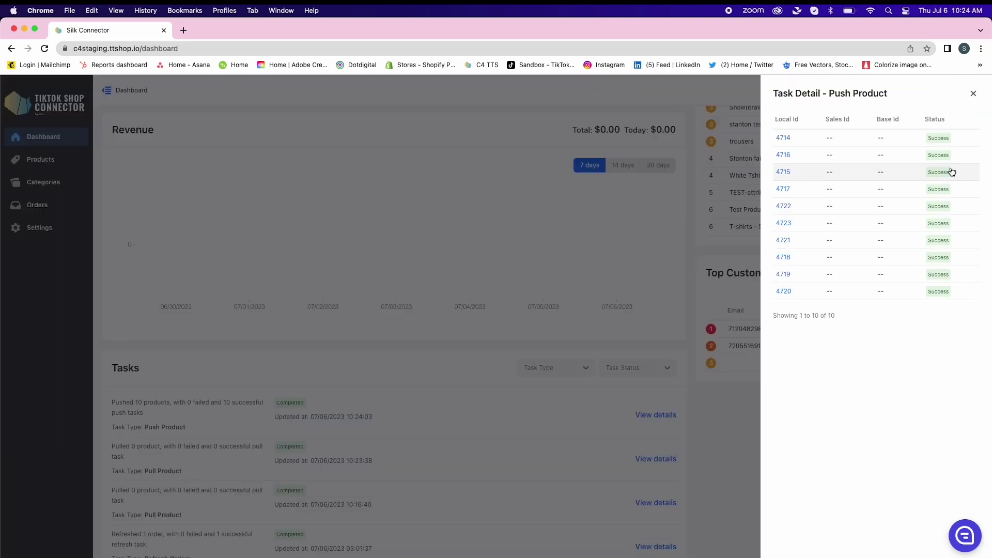
{"action": "left_click", "coordinate": [719, 418]}
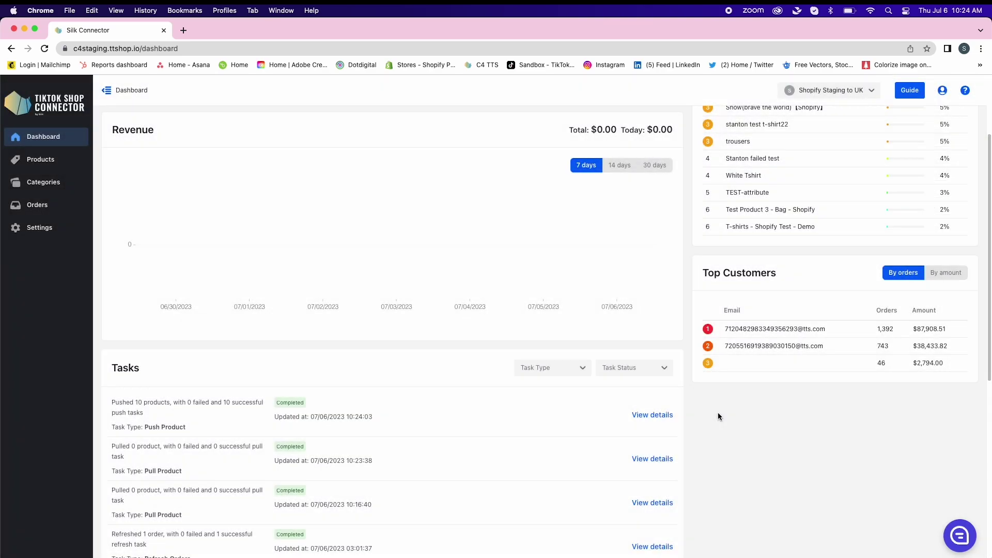
{"action": "left_click", "coordinate": [47, 159]}
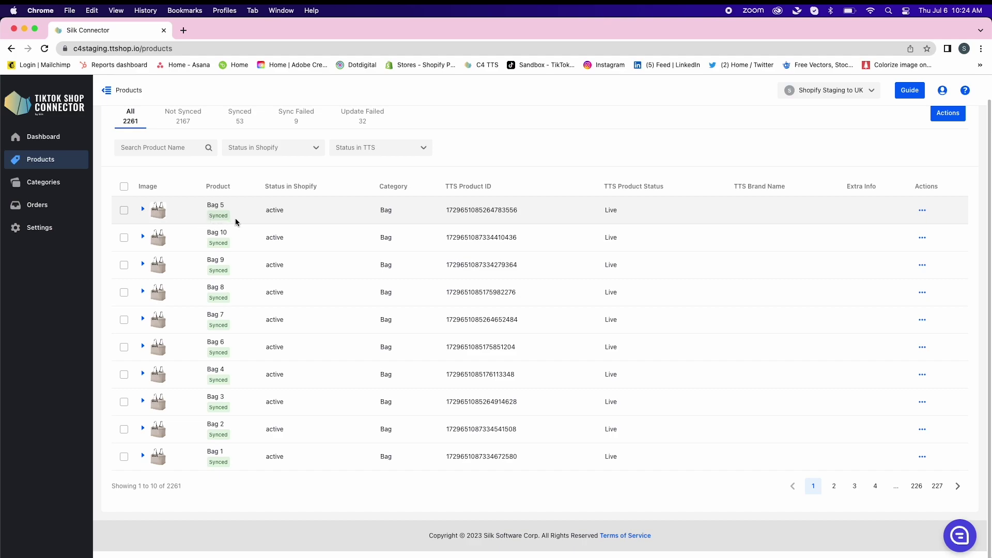
- Expand Bag 5 to show its Live Default Title variant at 12.00 and 'Product Sync Successful' status
{"action": "left_click", "coordinate": [144, 210]}
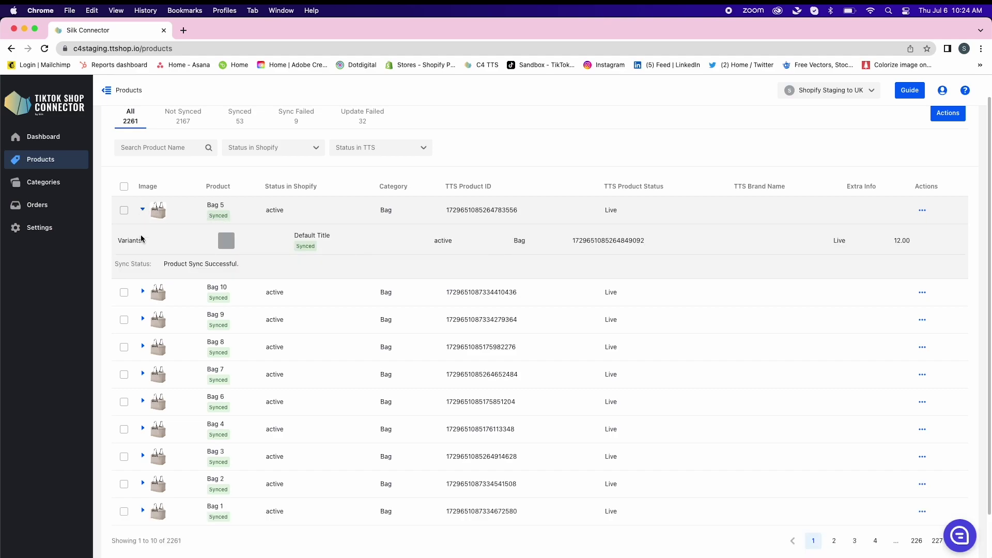
{"action": "left_click_drag", "start_coordinate": [164, 264], "coordinate": [259, 269]}
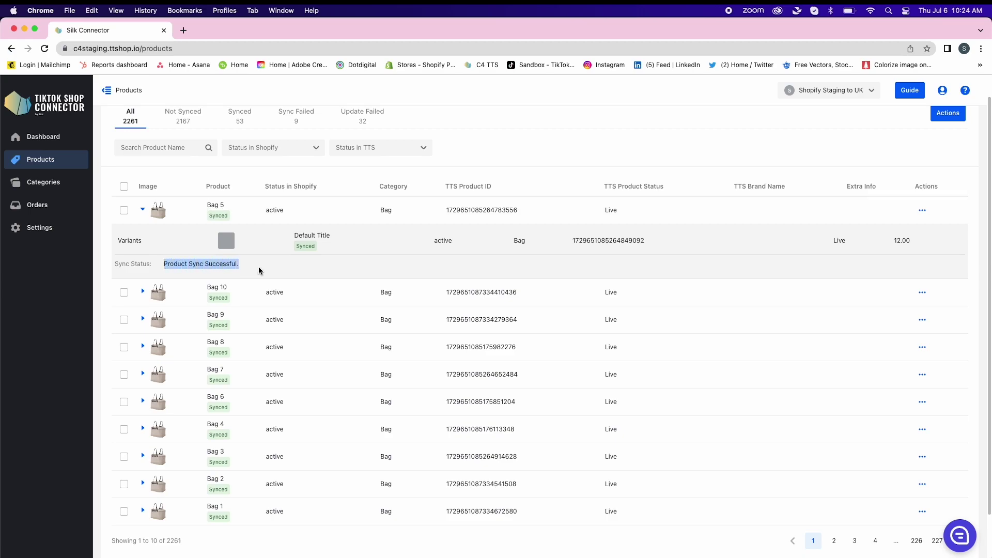
{"action": "left_click", "coordinate": [242, 267]}
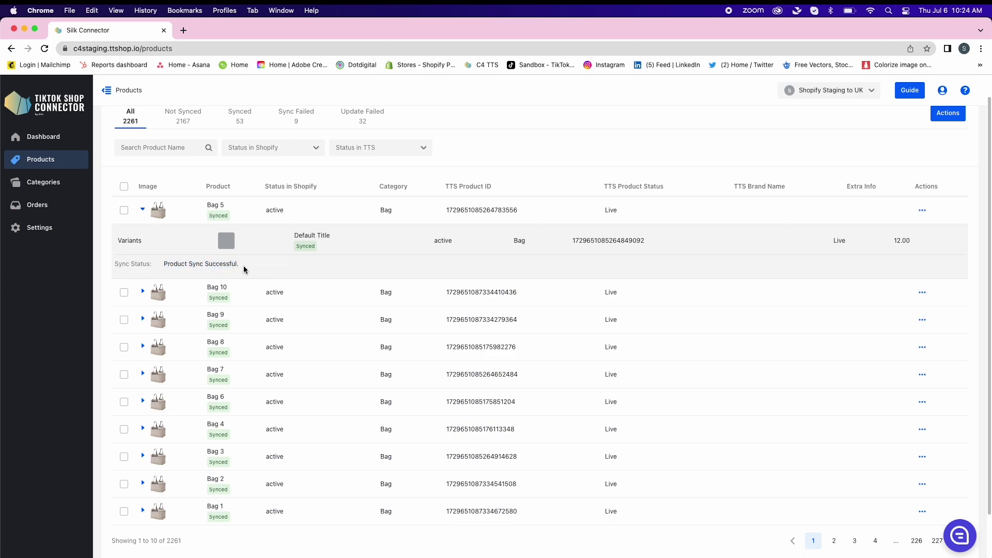